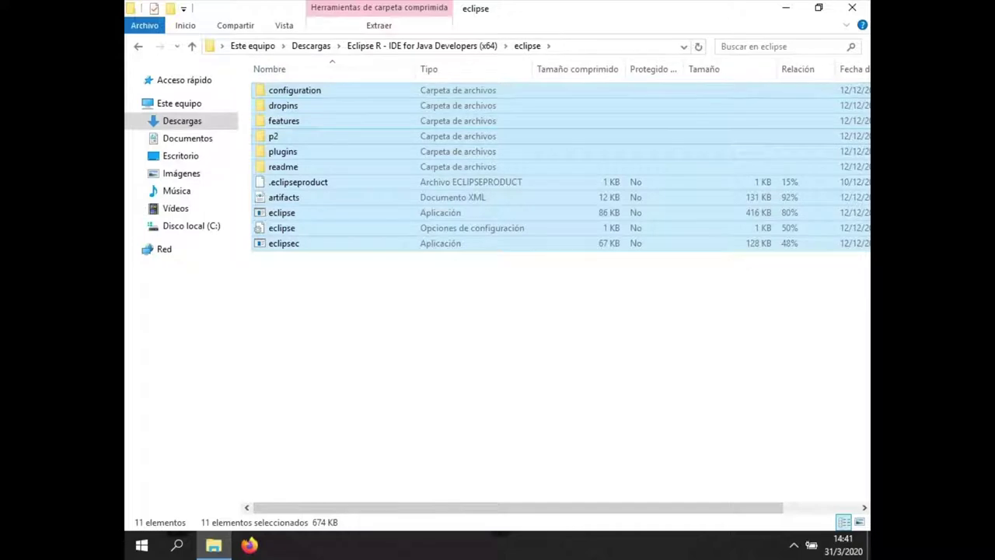
Step: Copy the selected contents of the compressed eclipse folder and create a folder named Eclipse on Disco local (C:)
right_click(278, 137)
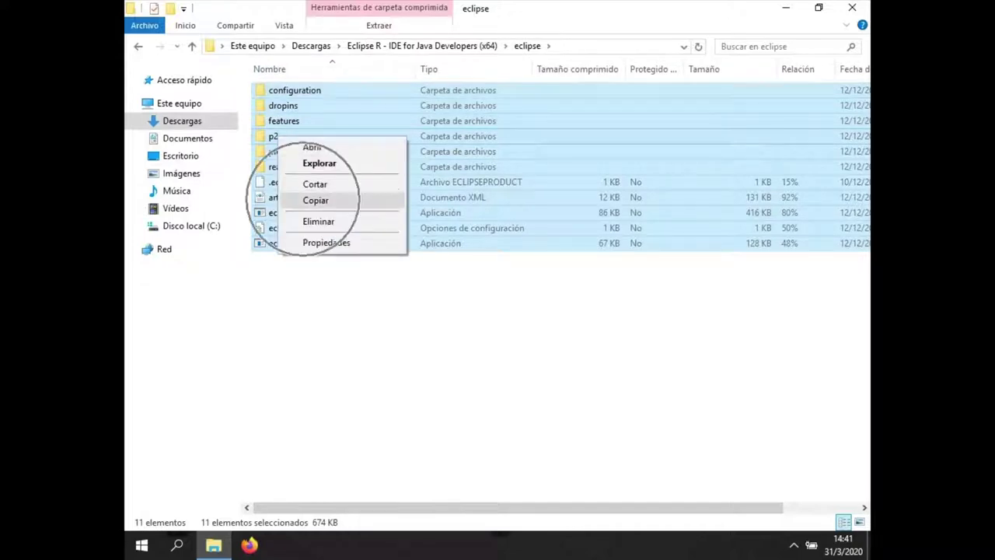
click(311, 200)
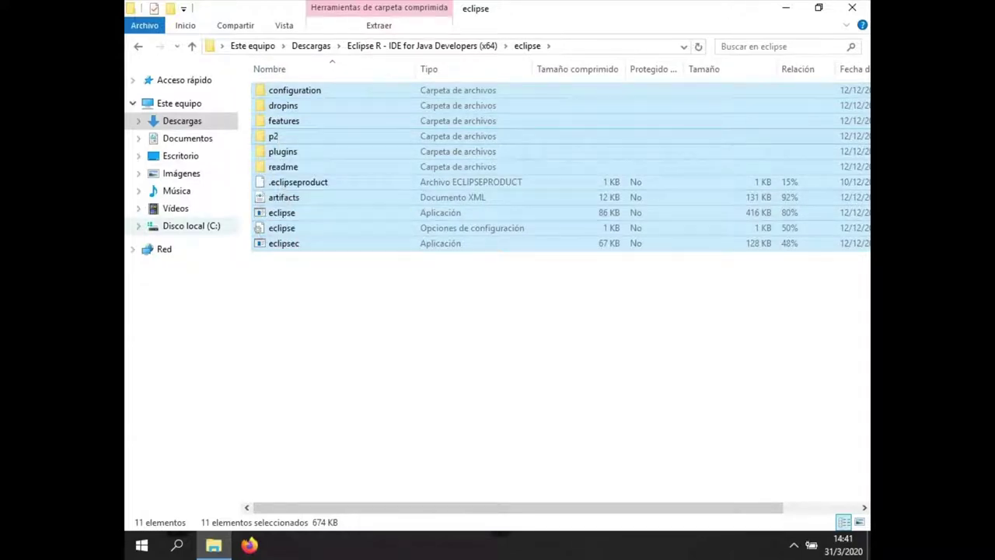
click(191, 226)
right_click(280, 224)
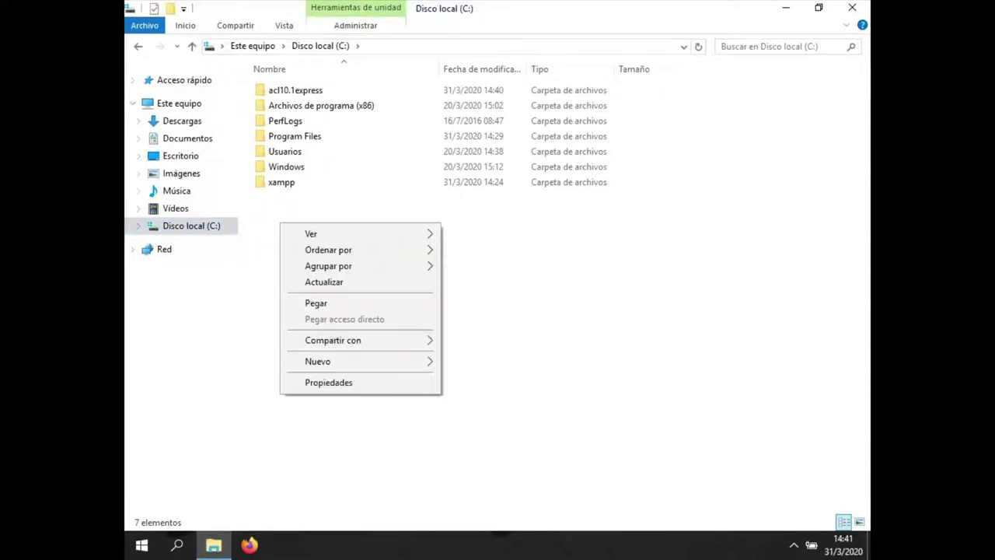
click(373, 361)
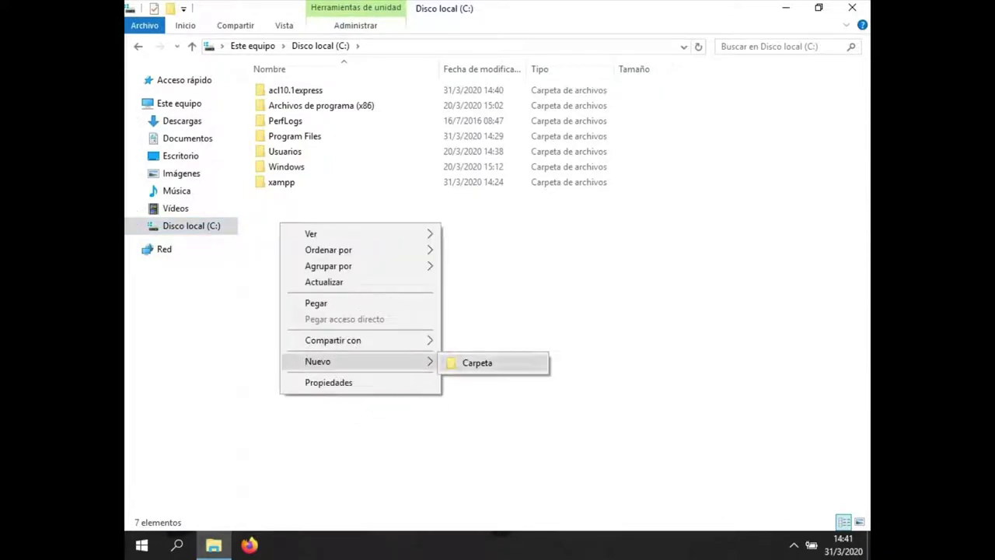
click(469, 363)
click(476, 363)
text(Eclipse)
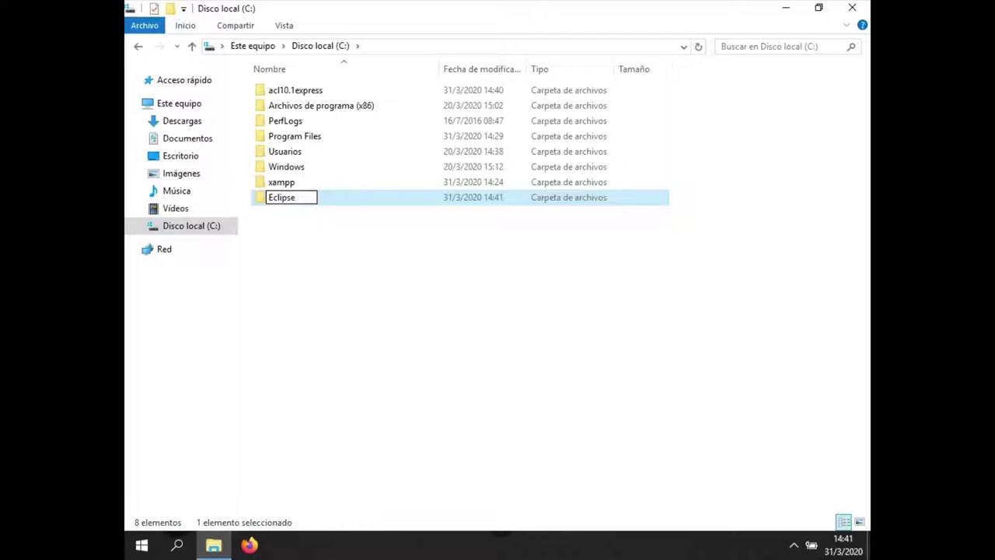
key(Return)
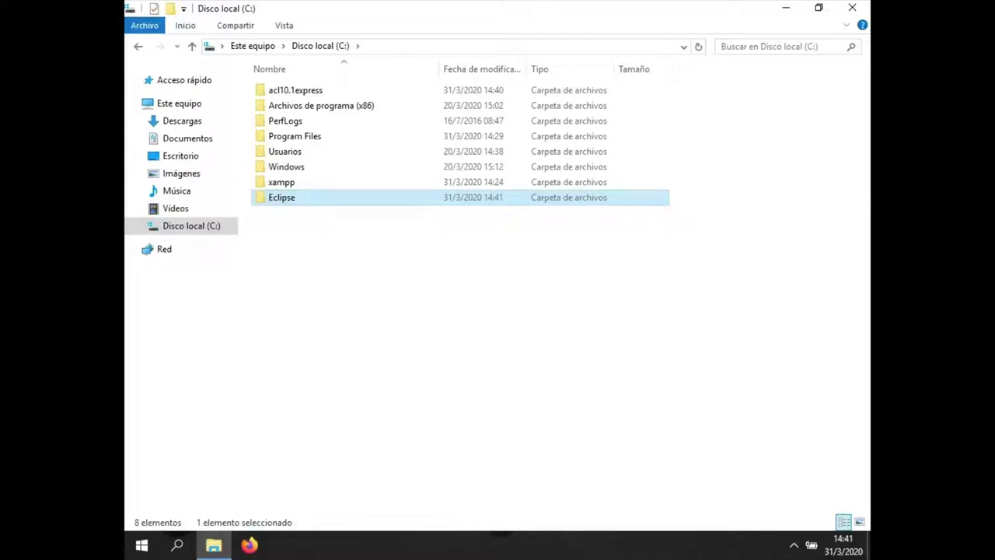
Step: Paste the copied program files into the new Eclipse folder on Disco local (C:)
double_click(286, 199)
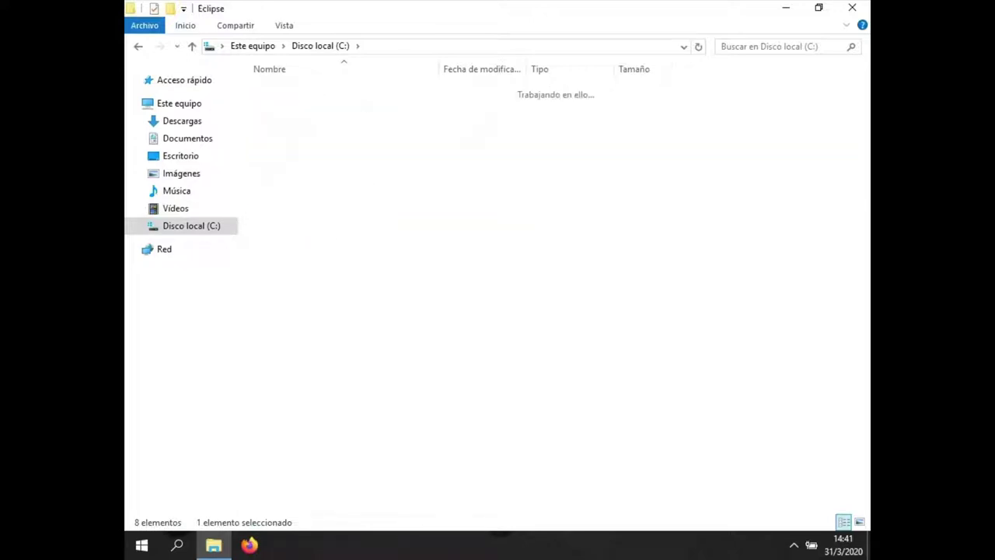
right_click(296, 171)
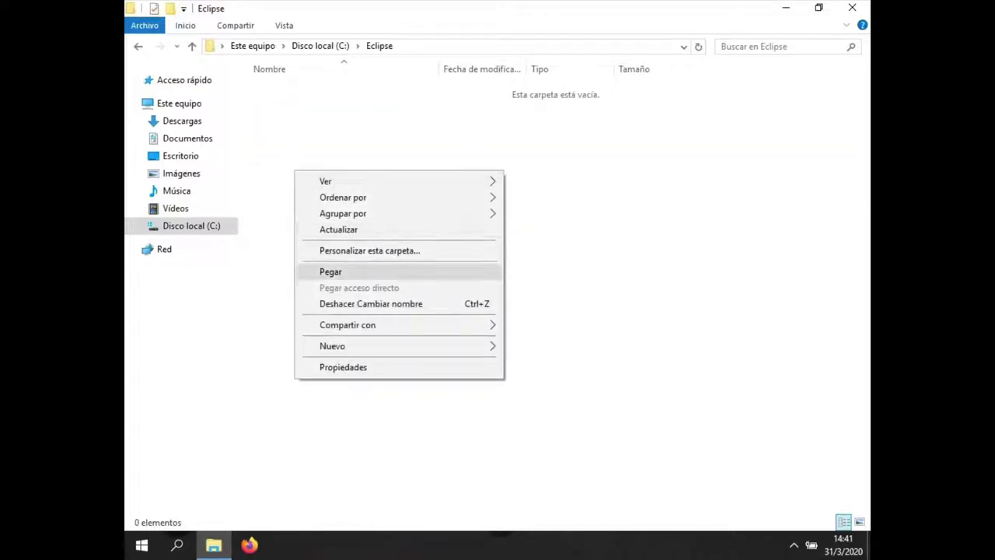
click(329, 272)
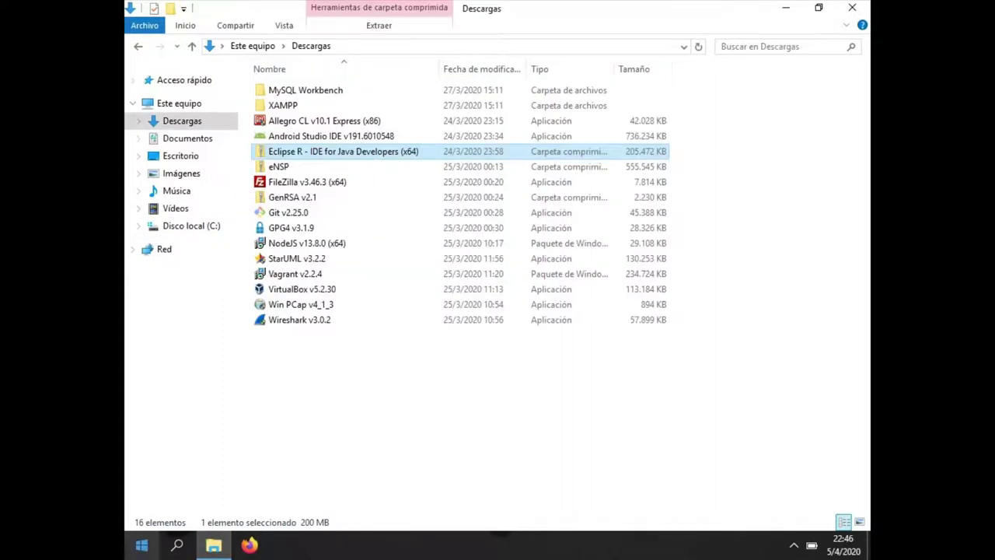
Step: Launch Eclipse with the suggested eclipse-workspace directory and maximize its window
key(super)
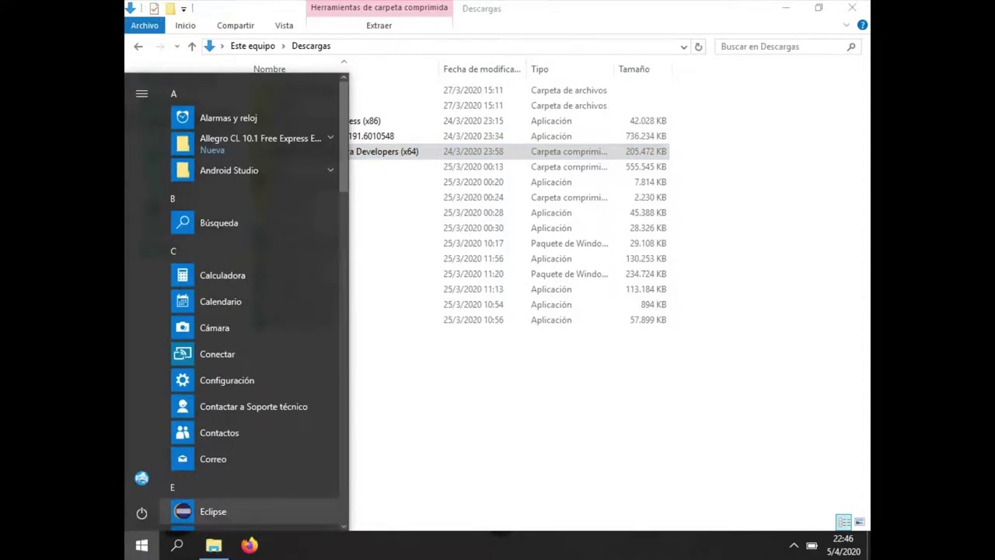
click(213, 511)
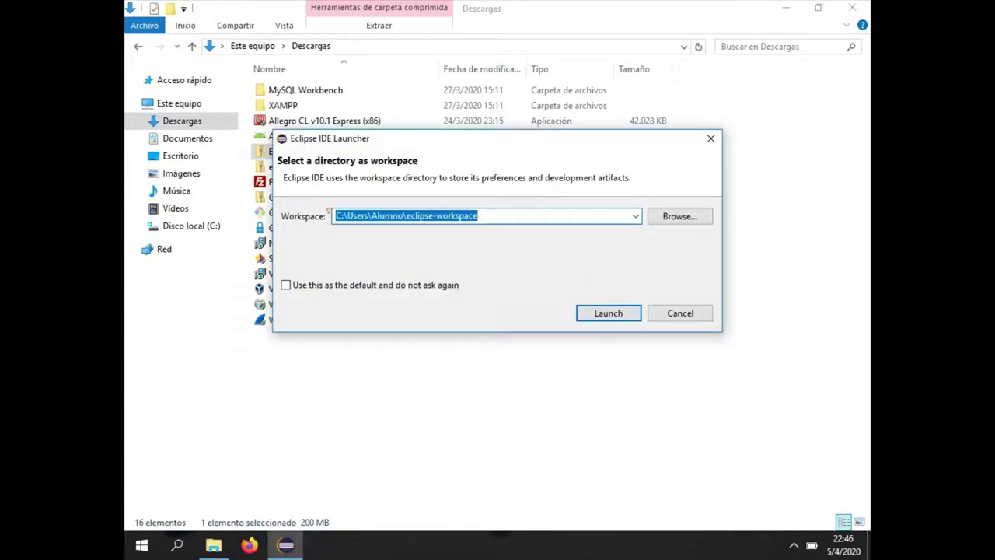
click(611, 313)
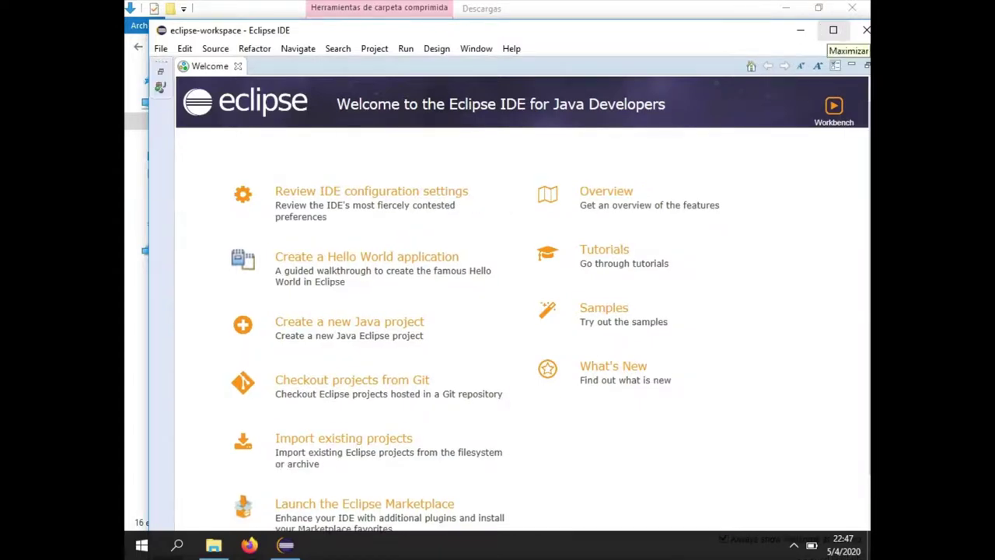
click(834, 30)
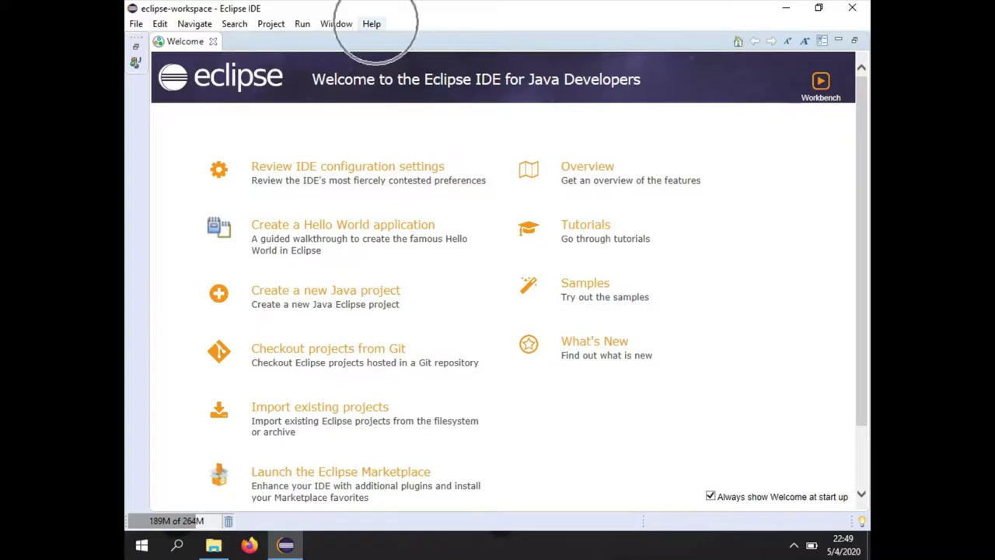
click(371, 24)
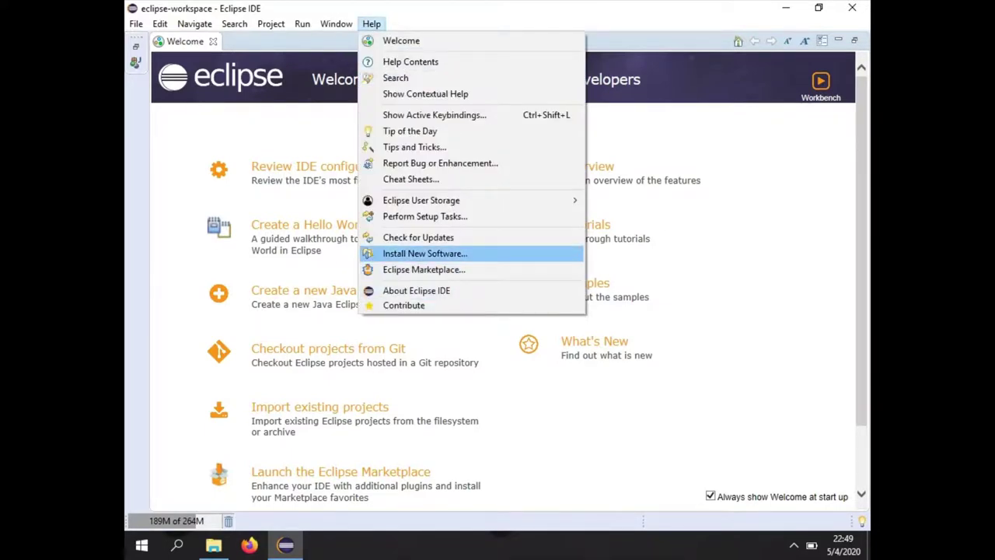
click(425, 254)
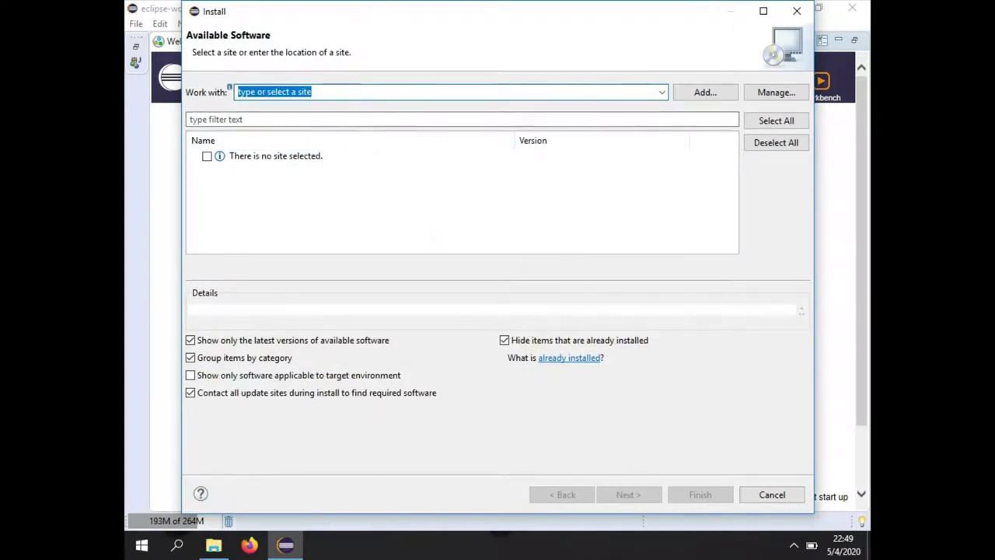
key(ctrl+v)
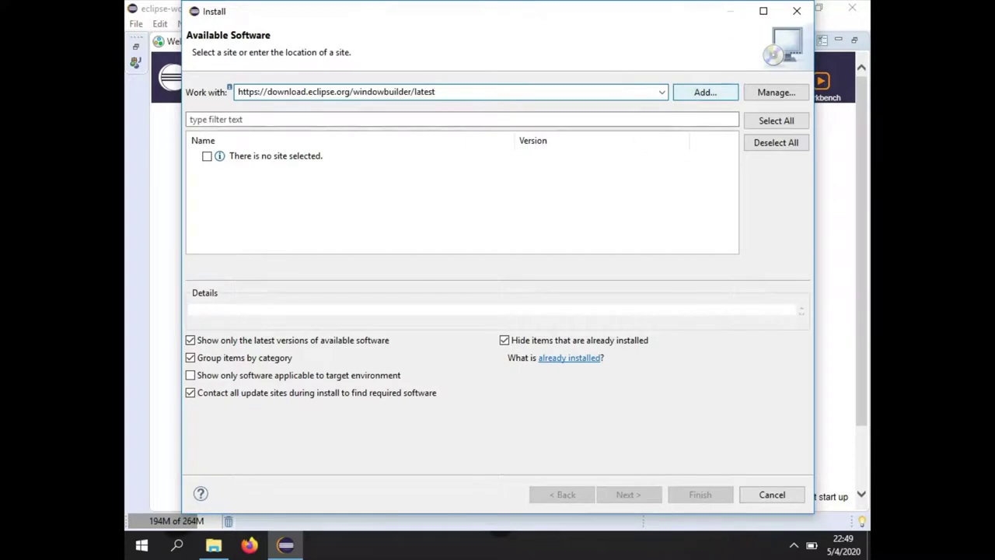
click(694, 93)
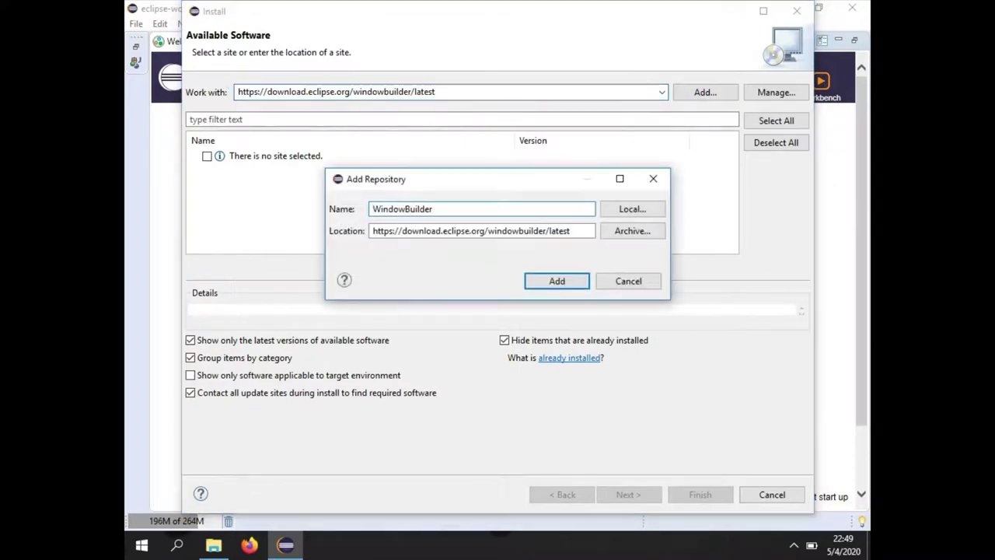
click(433, 205)
click(554, 281)
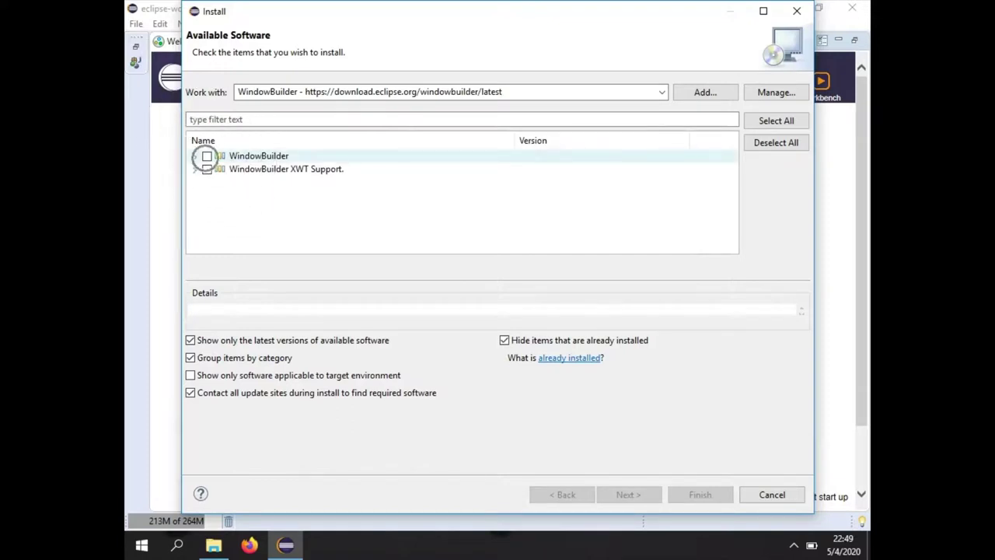
Step: Install the WindowBuilder category without XWT Support, accepting the license agreements and completing the installation
click(207, 157)
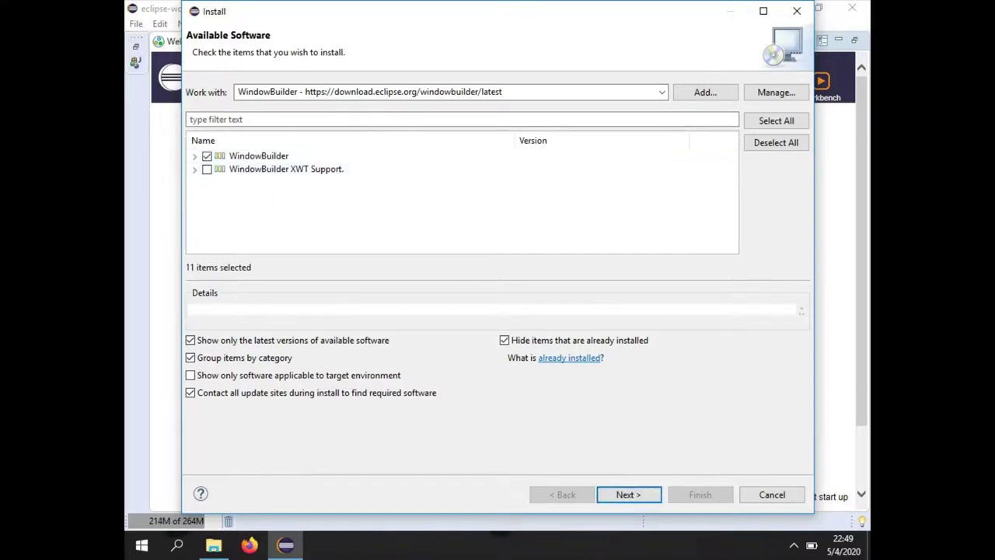
click(629, 495)
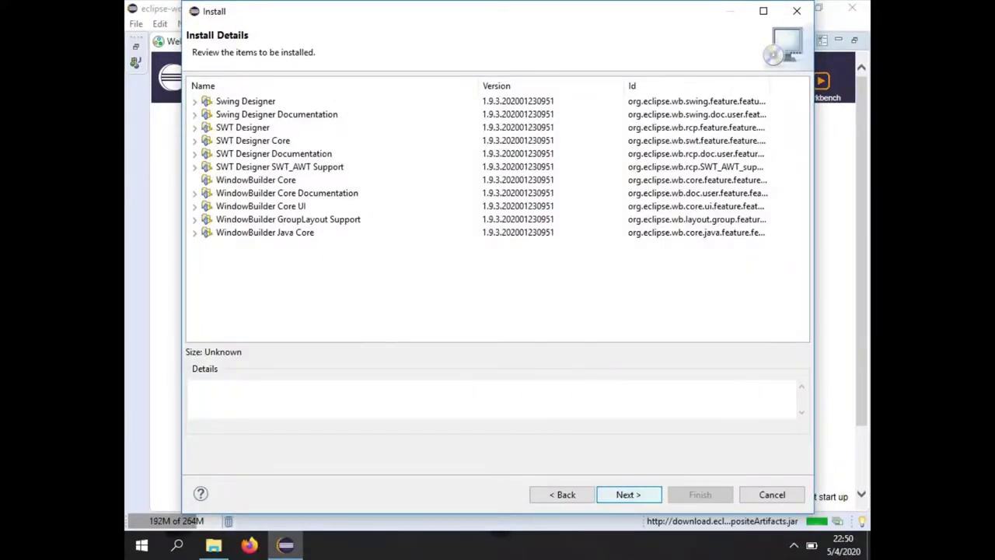
key(Return)
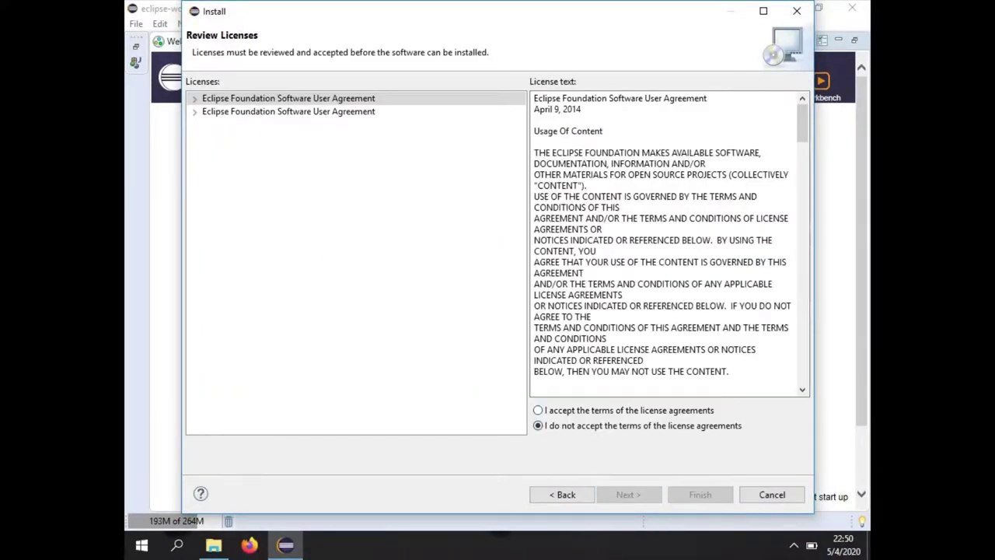
click(582, 410)
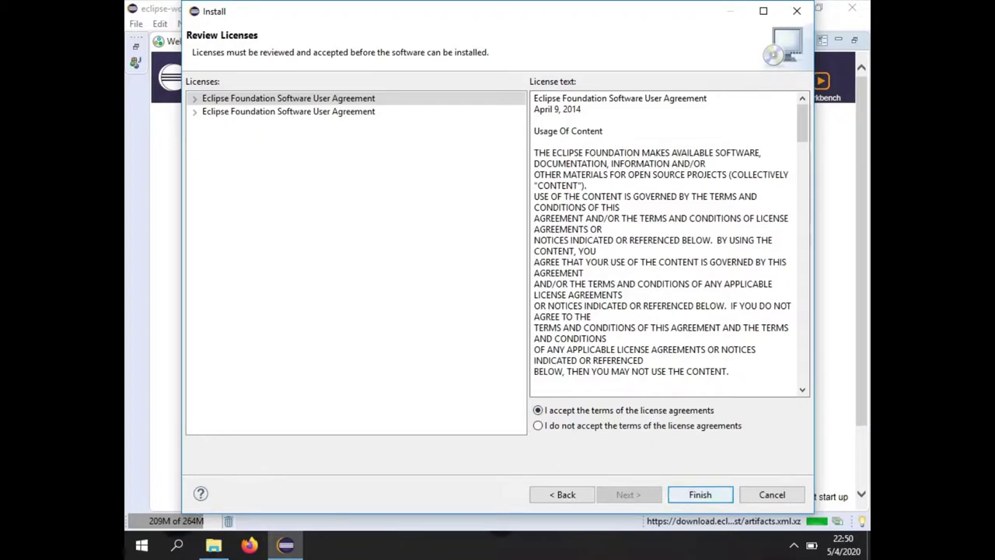
click(700, 495)
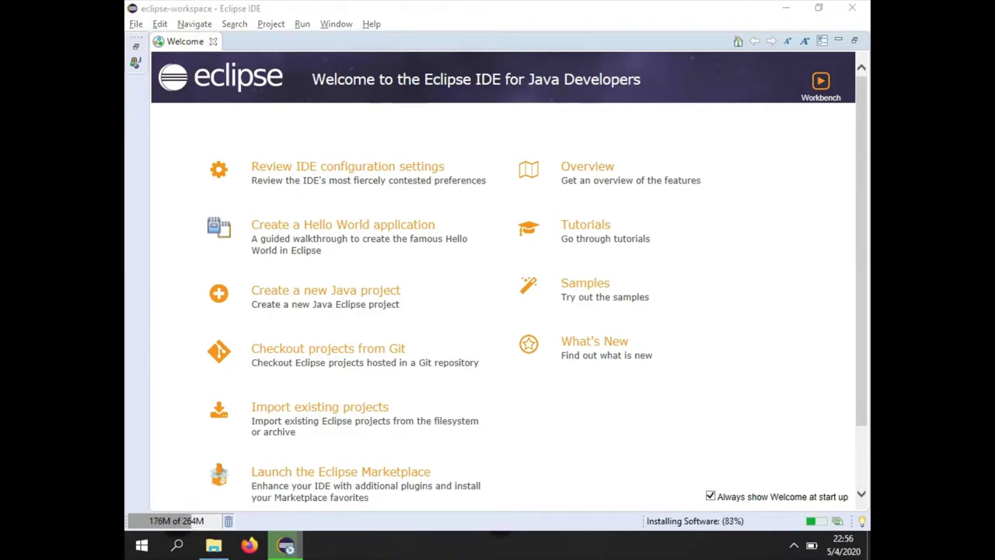
click(559, 279)
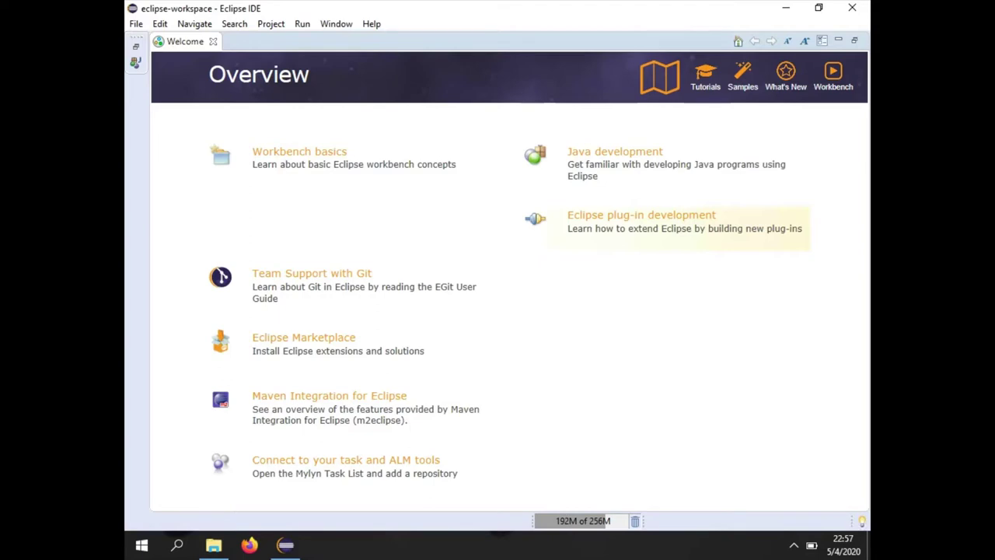
Step: Examine the WindowBuilder category in the full list of new-item wizards, and close the list without creating anything
click(136, 23)
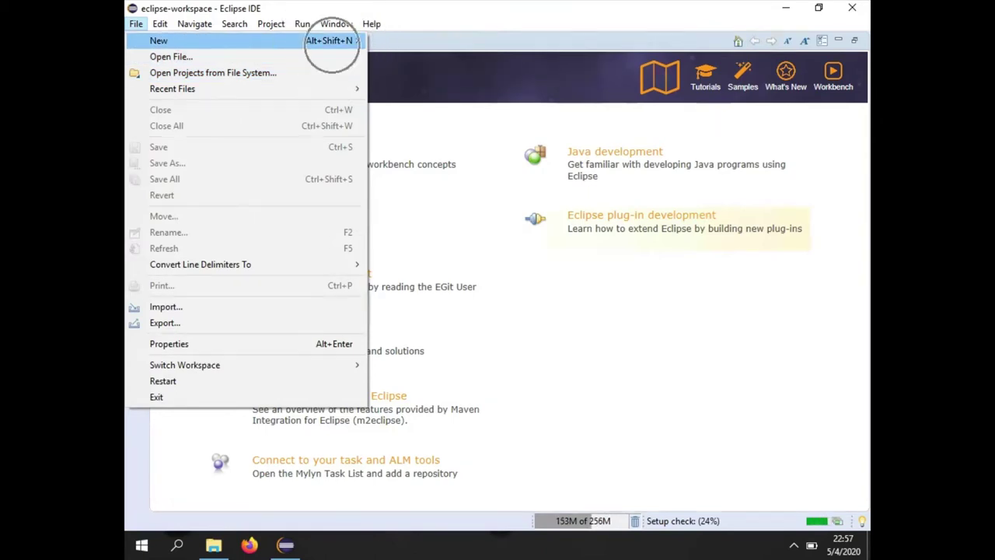
key(Right)
key(Down)
key(Down)
key(Down)
key(Down)
key(Down)
key(Down)
key(Down)
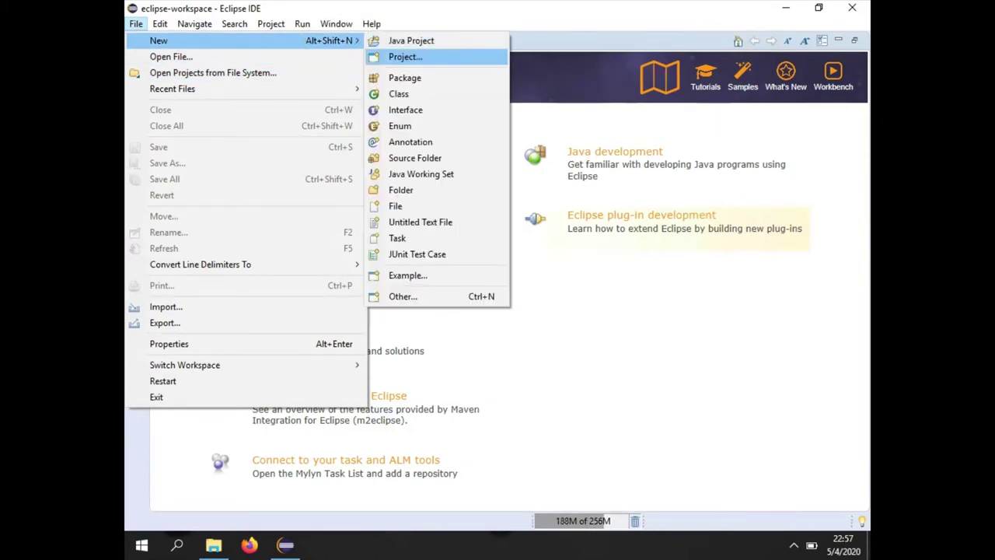
key(Down)
key(Down)
key(Down)
key(Down)
key(Down)
key(Down)
key(Down)
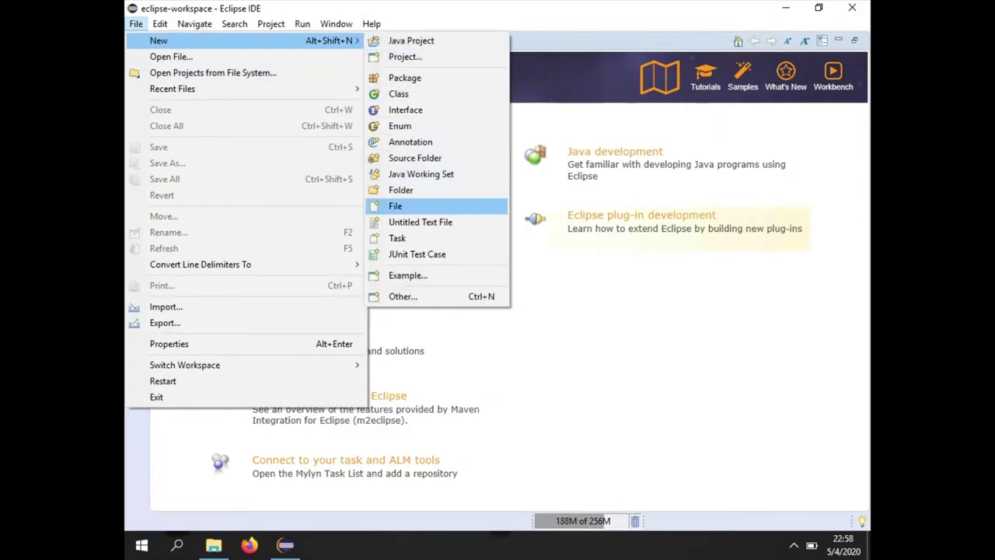
click(419, 298)
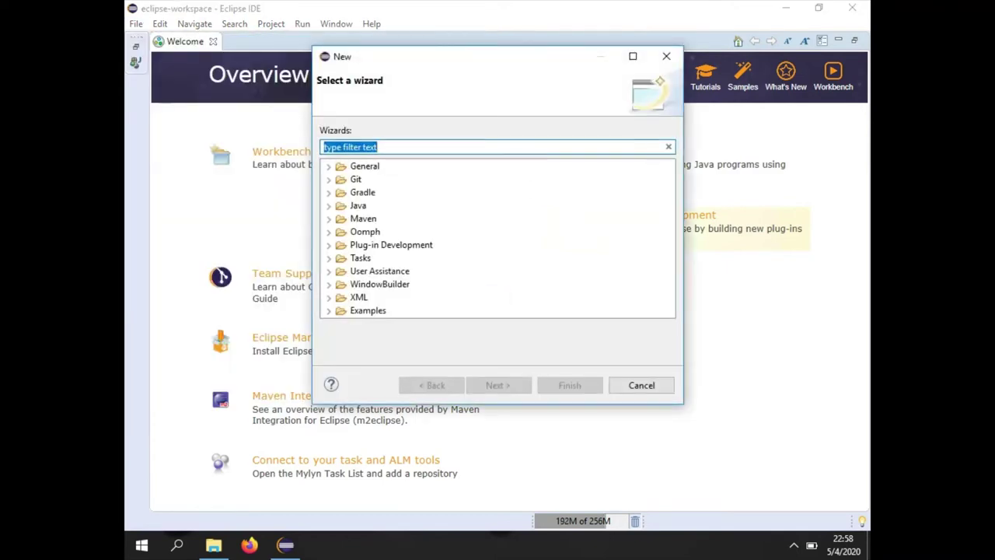
click(377, 284)
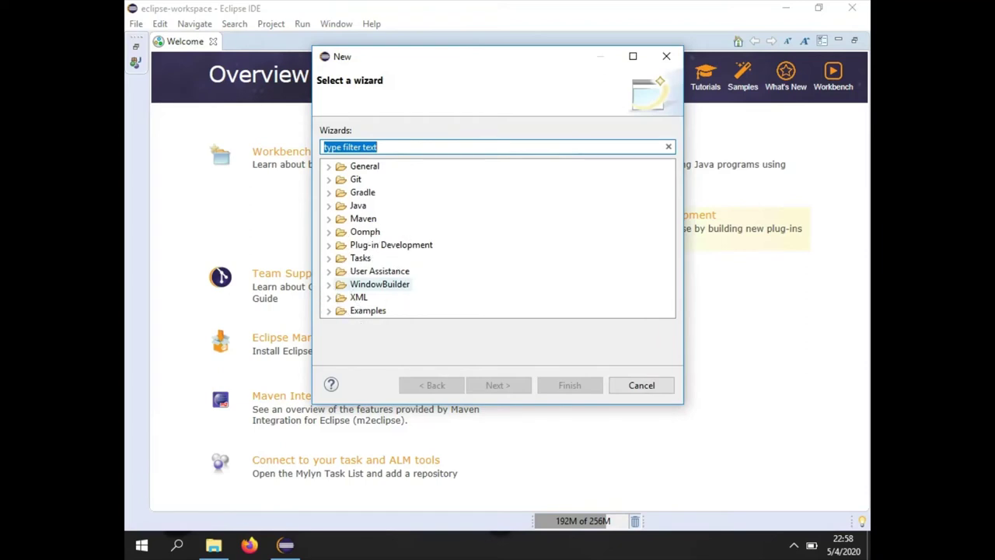
key(Right)
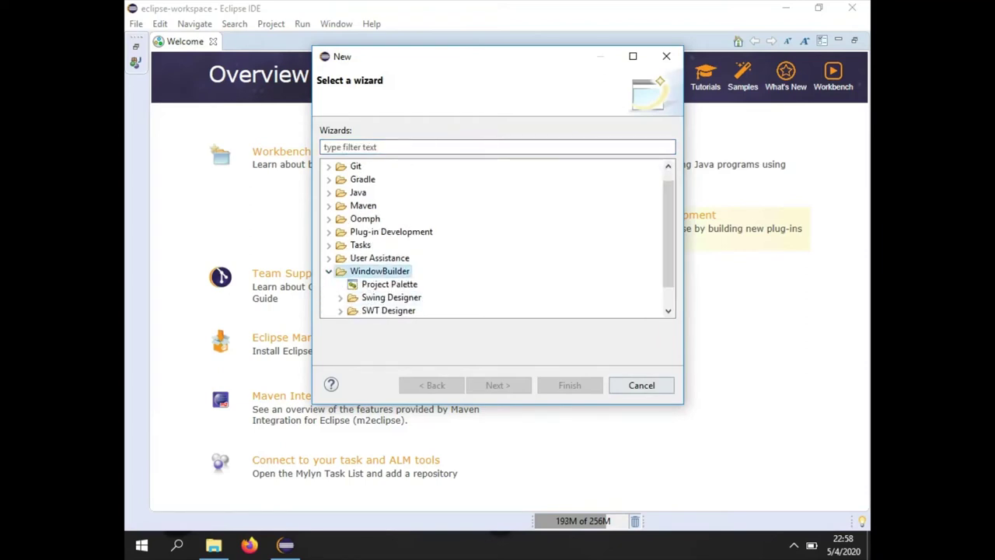
click(641, 385)
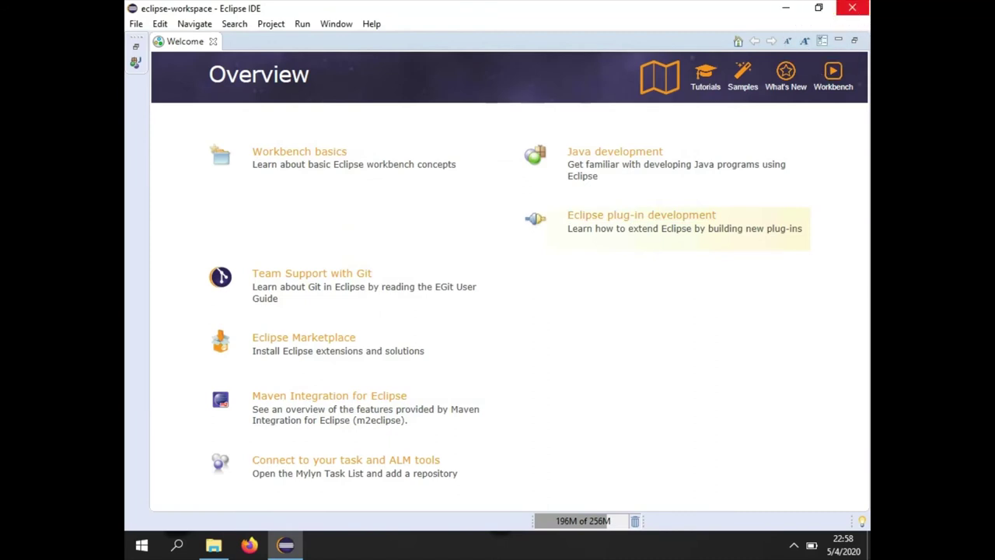
Step: Exit the Eclipse IDE and confirm the exit
click(852, 8)
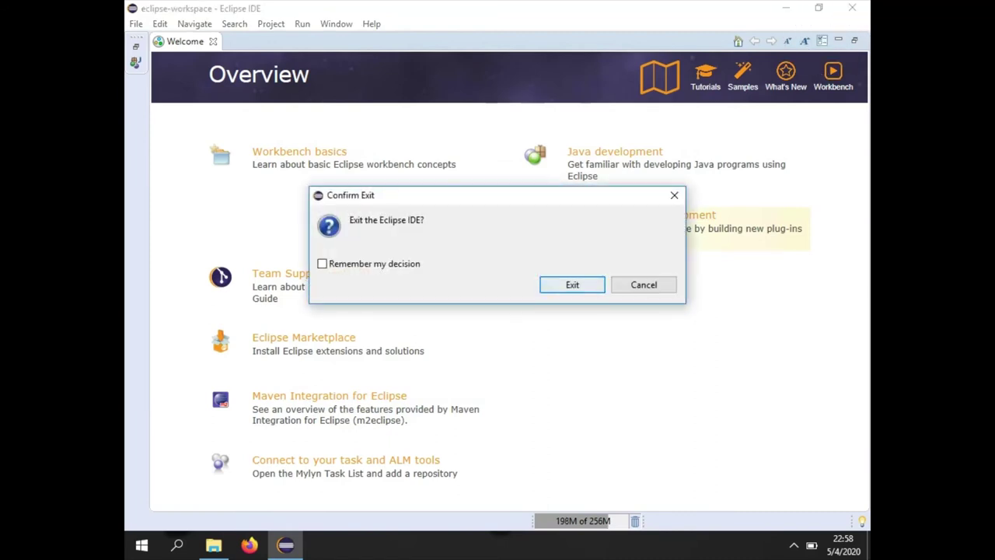
click(572, 285)
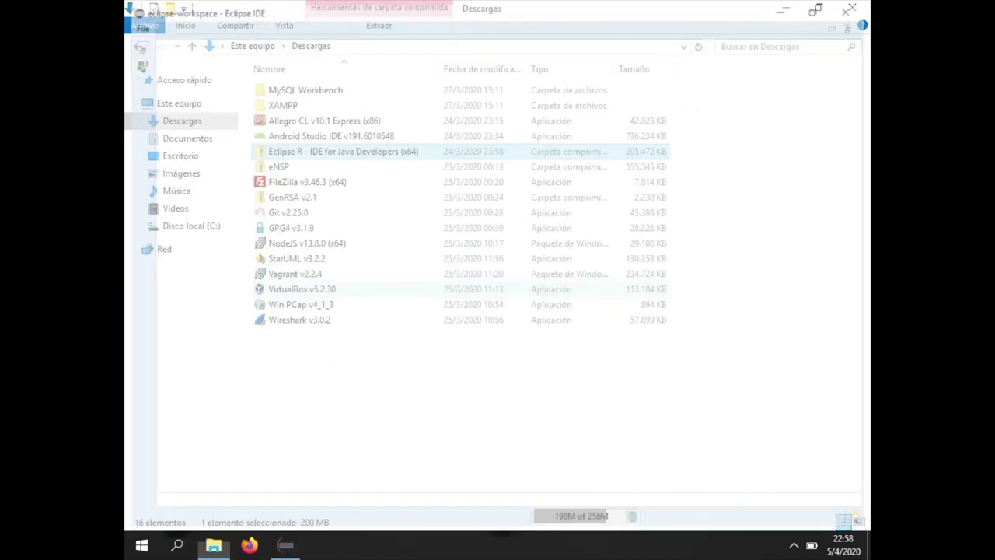